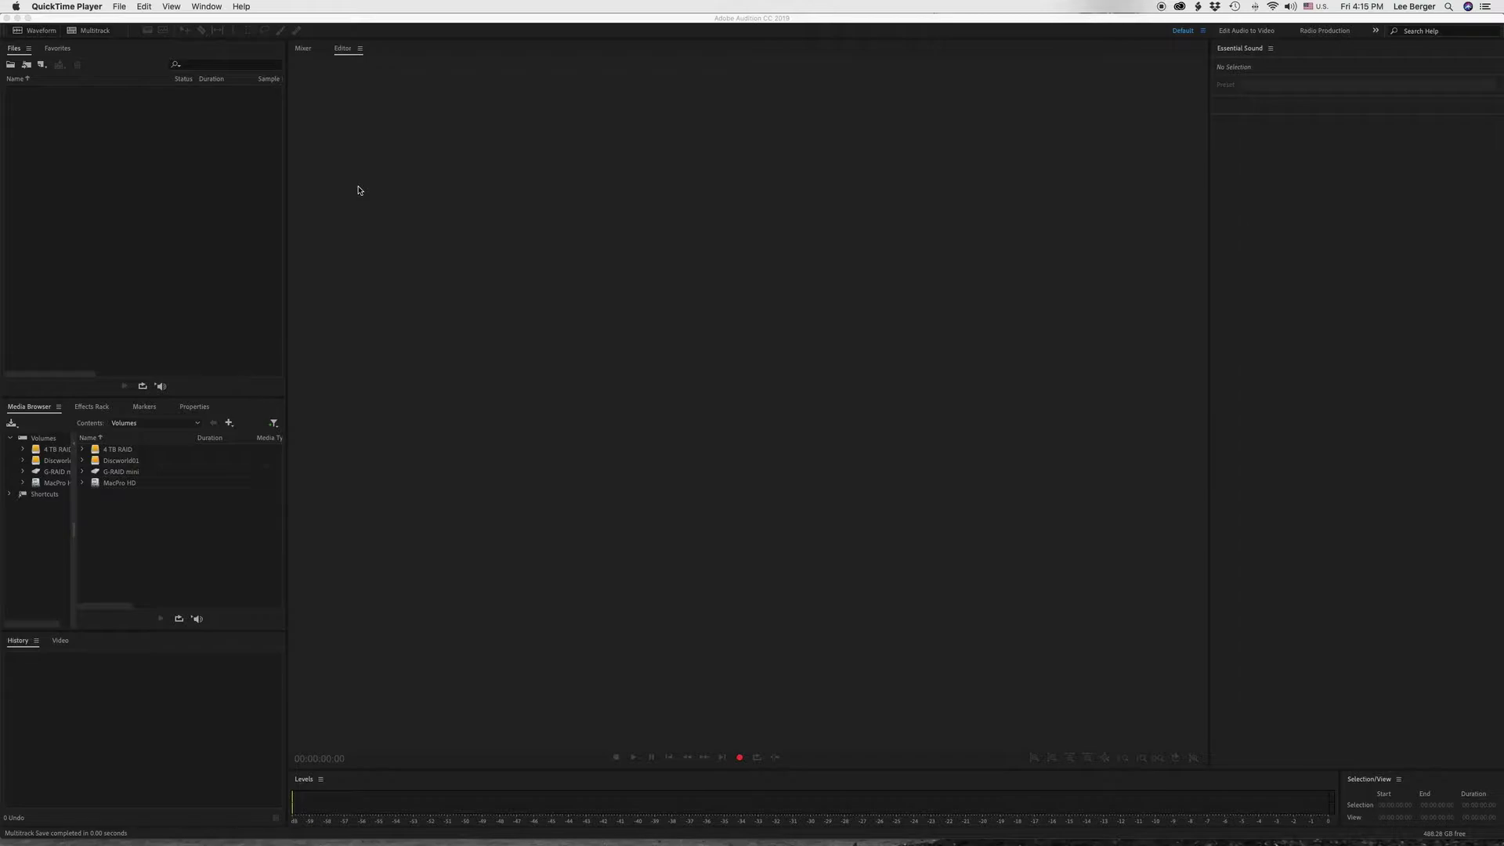
Import 'Suwannee River 00355801-AIFF 48/16 - Best.aiff' from the Audio folder and open its waveform
click(191, 188)
double_click(190, 189)
scroll(696, 315, down, 20)
scroll(683, 329, down, 3)
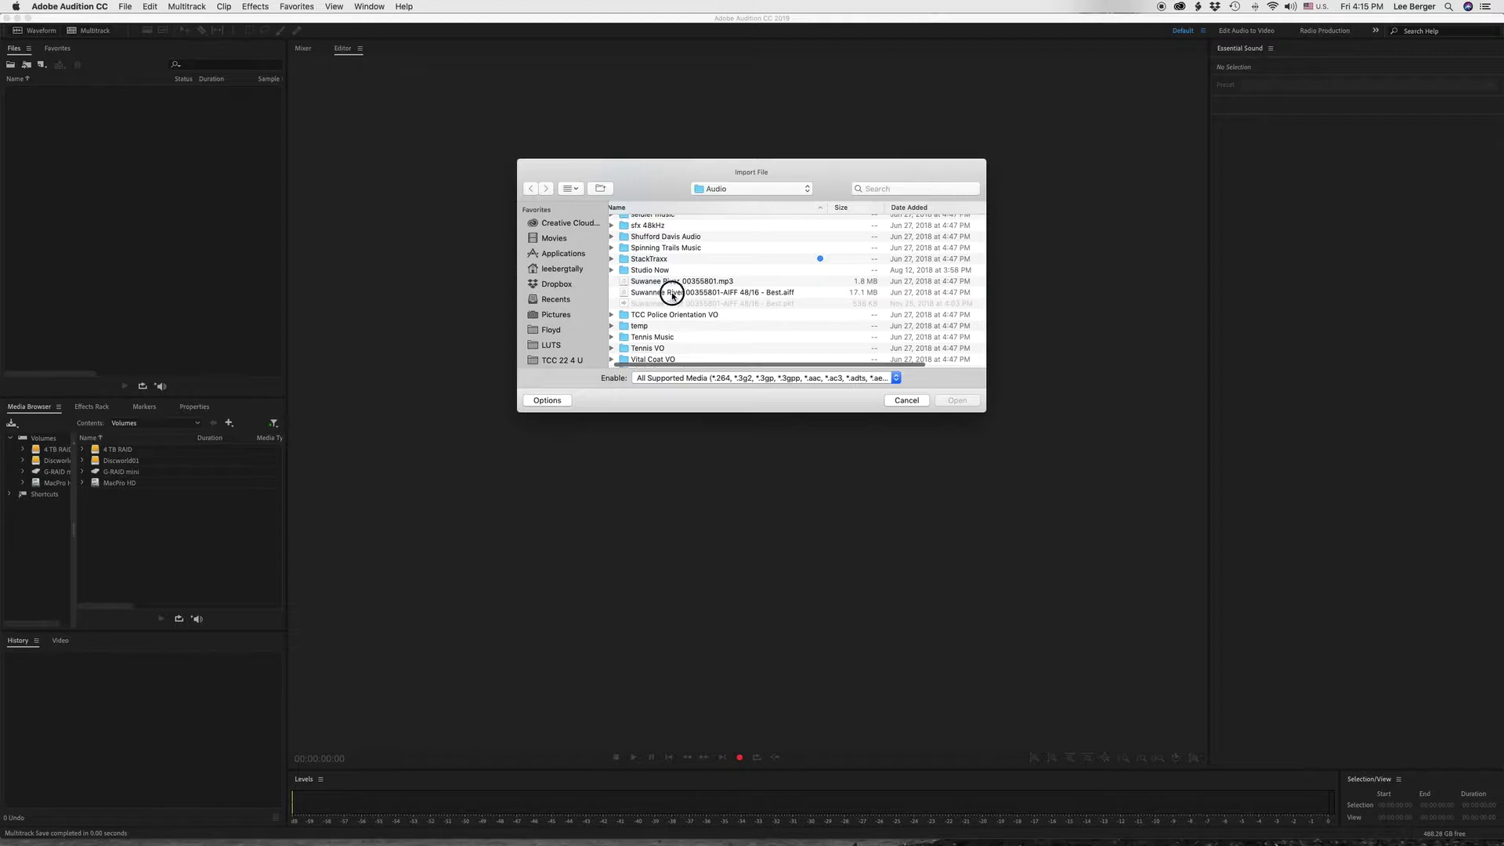
click(671, 294)
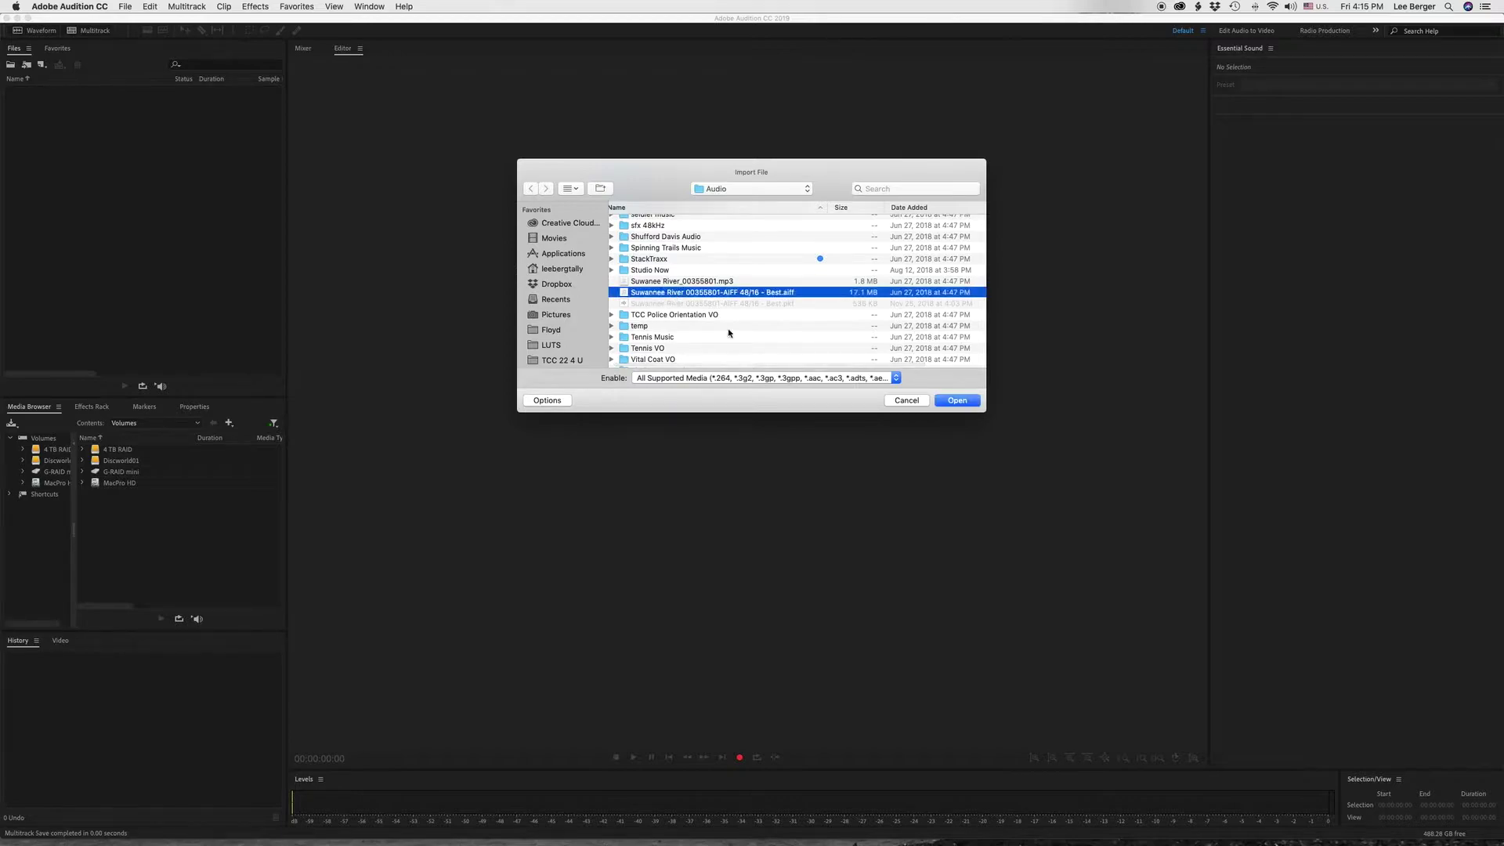
click(958, 401)
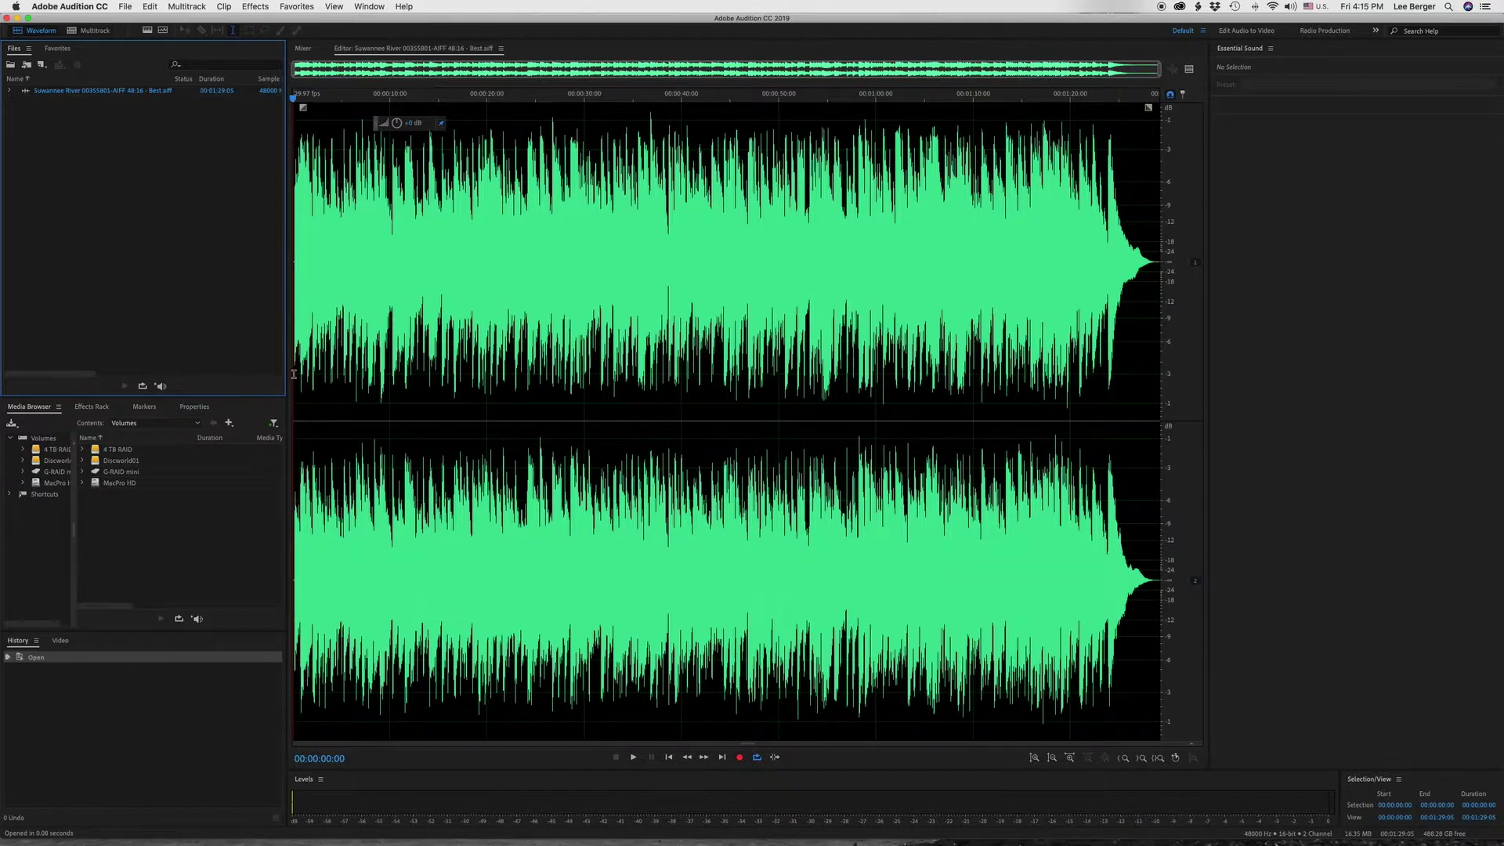
key(space)
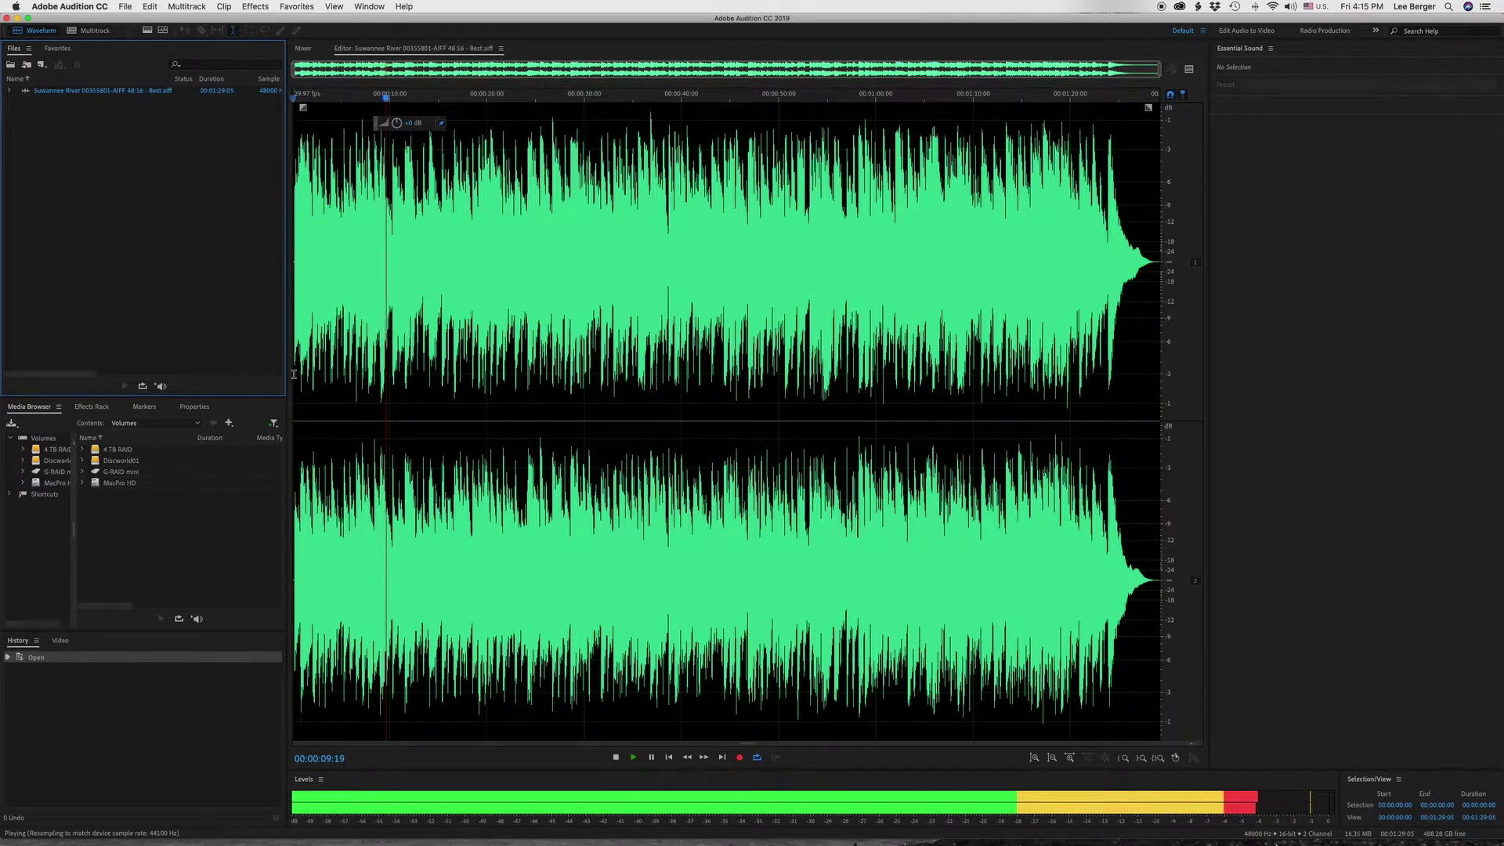
key(space)
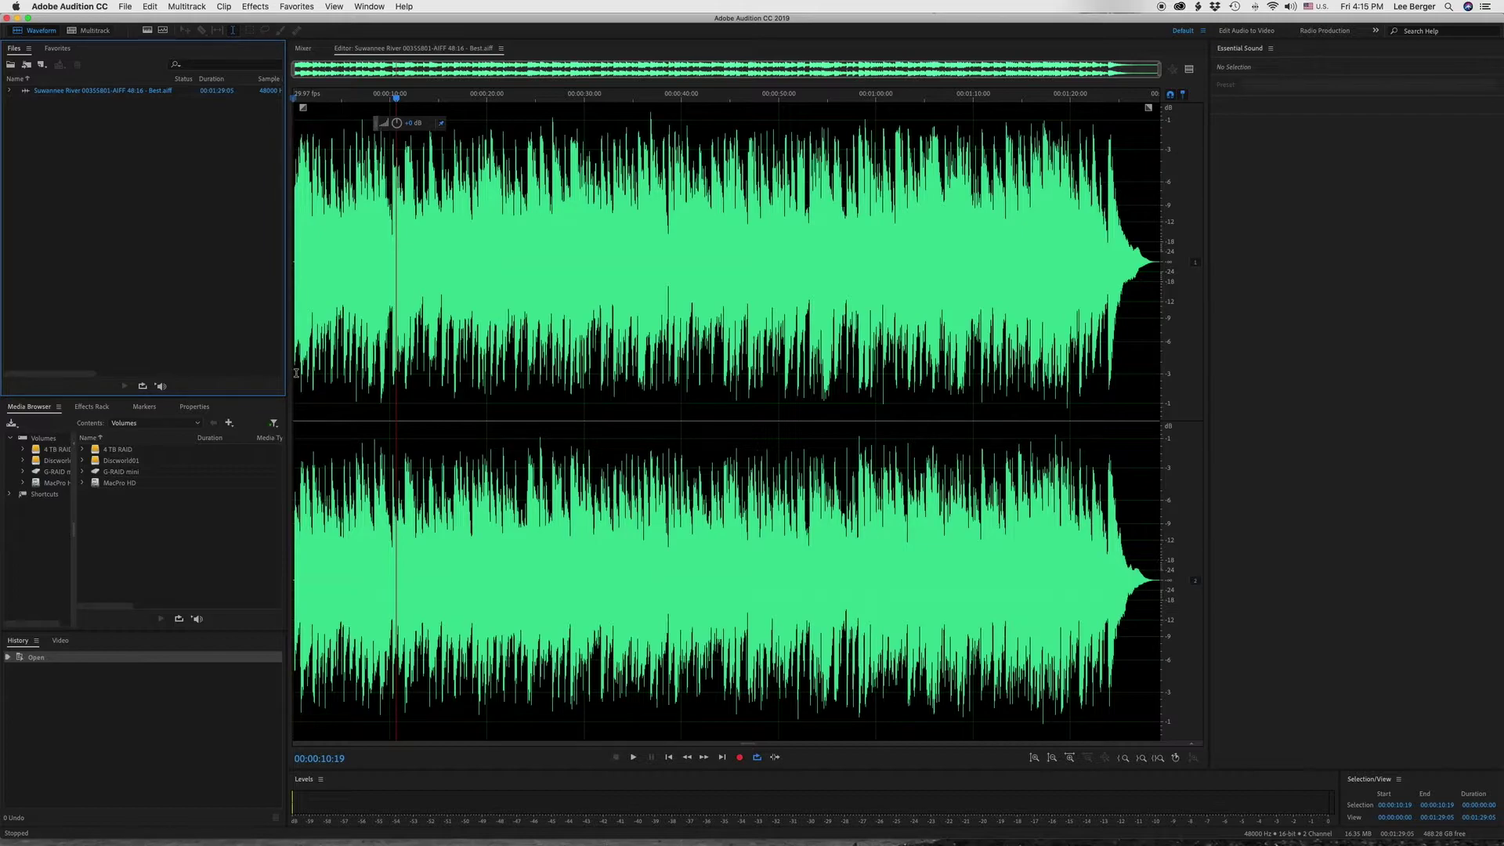
click(1050, 97)
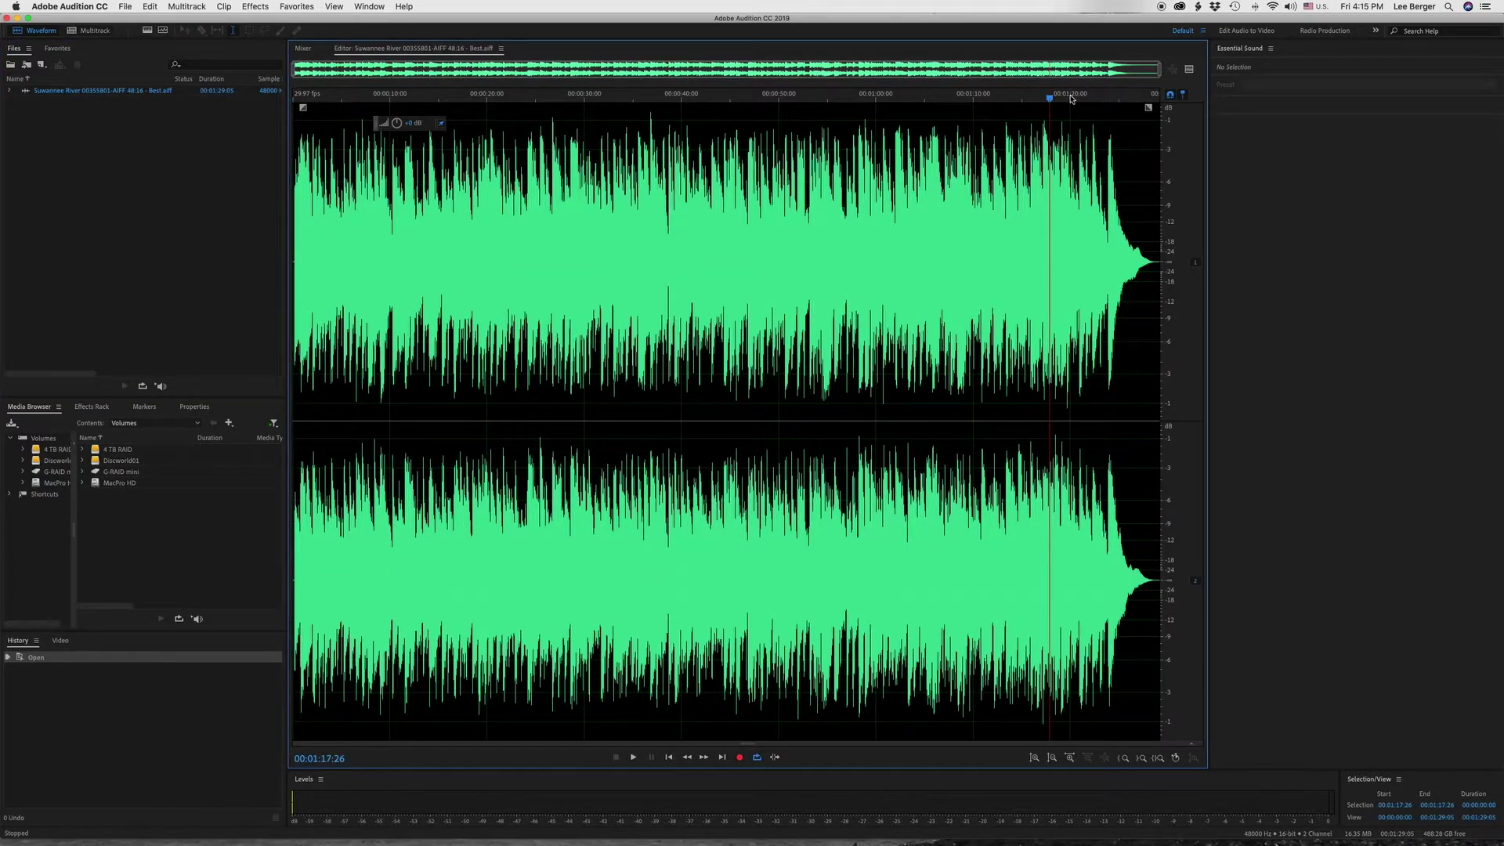
key(space)
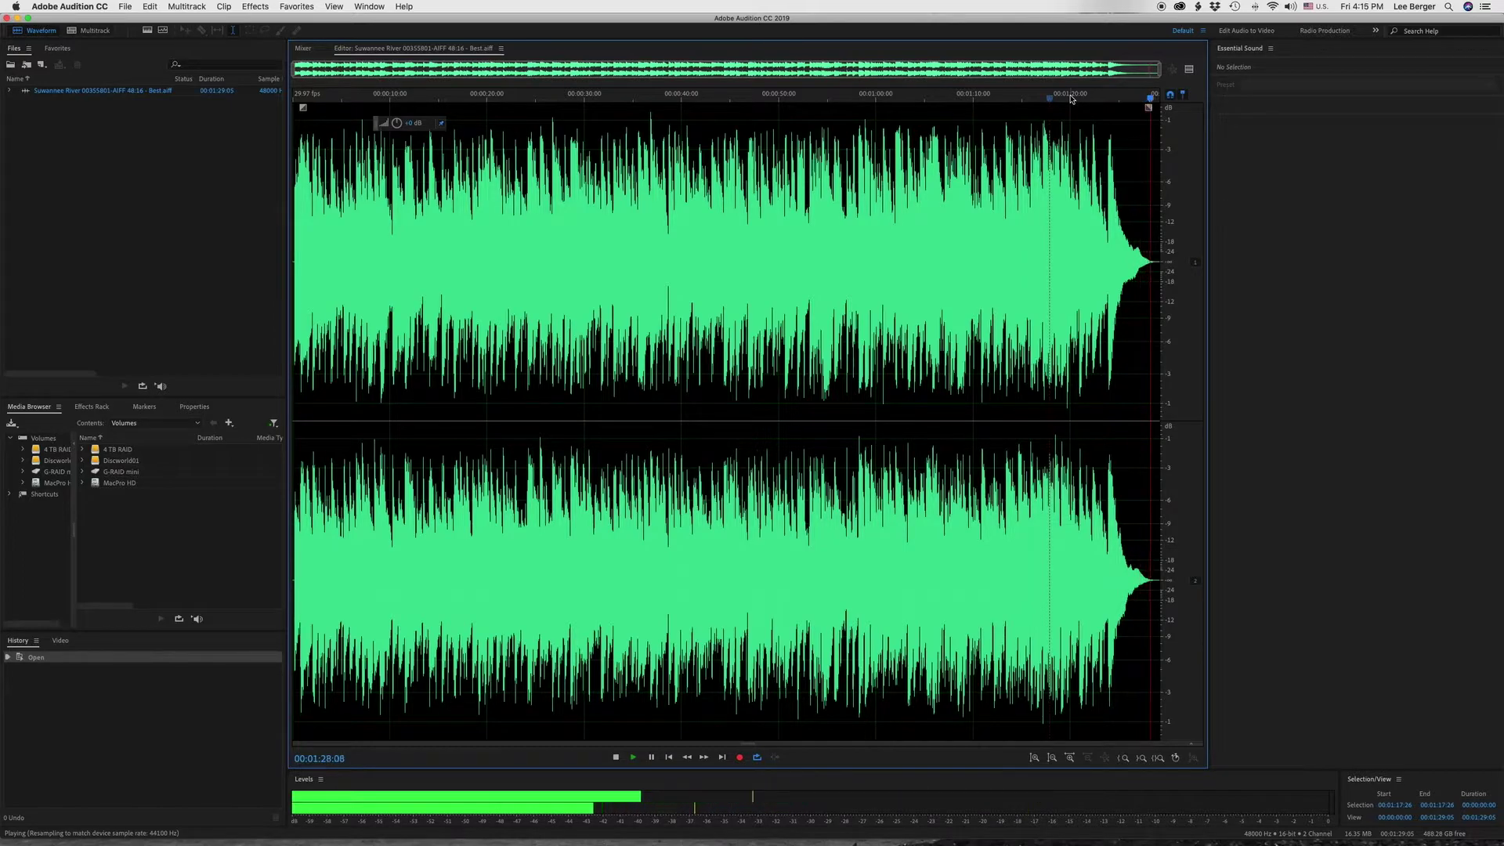
key(space)
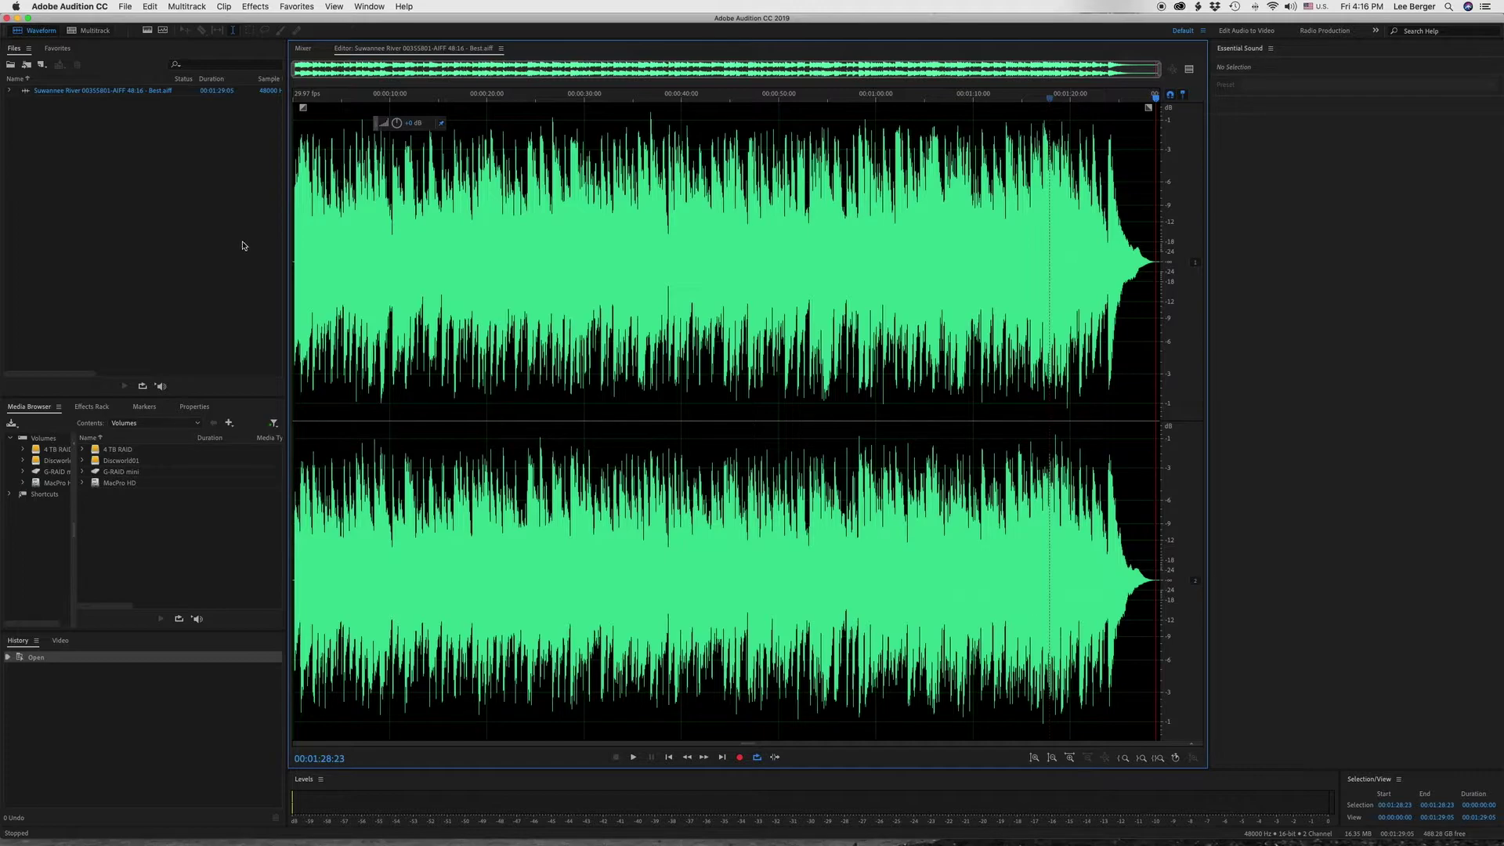
Create an empty multitrack session named 'Retime' (Retime.sesx)
click(125, 7)
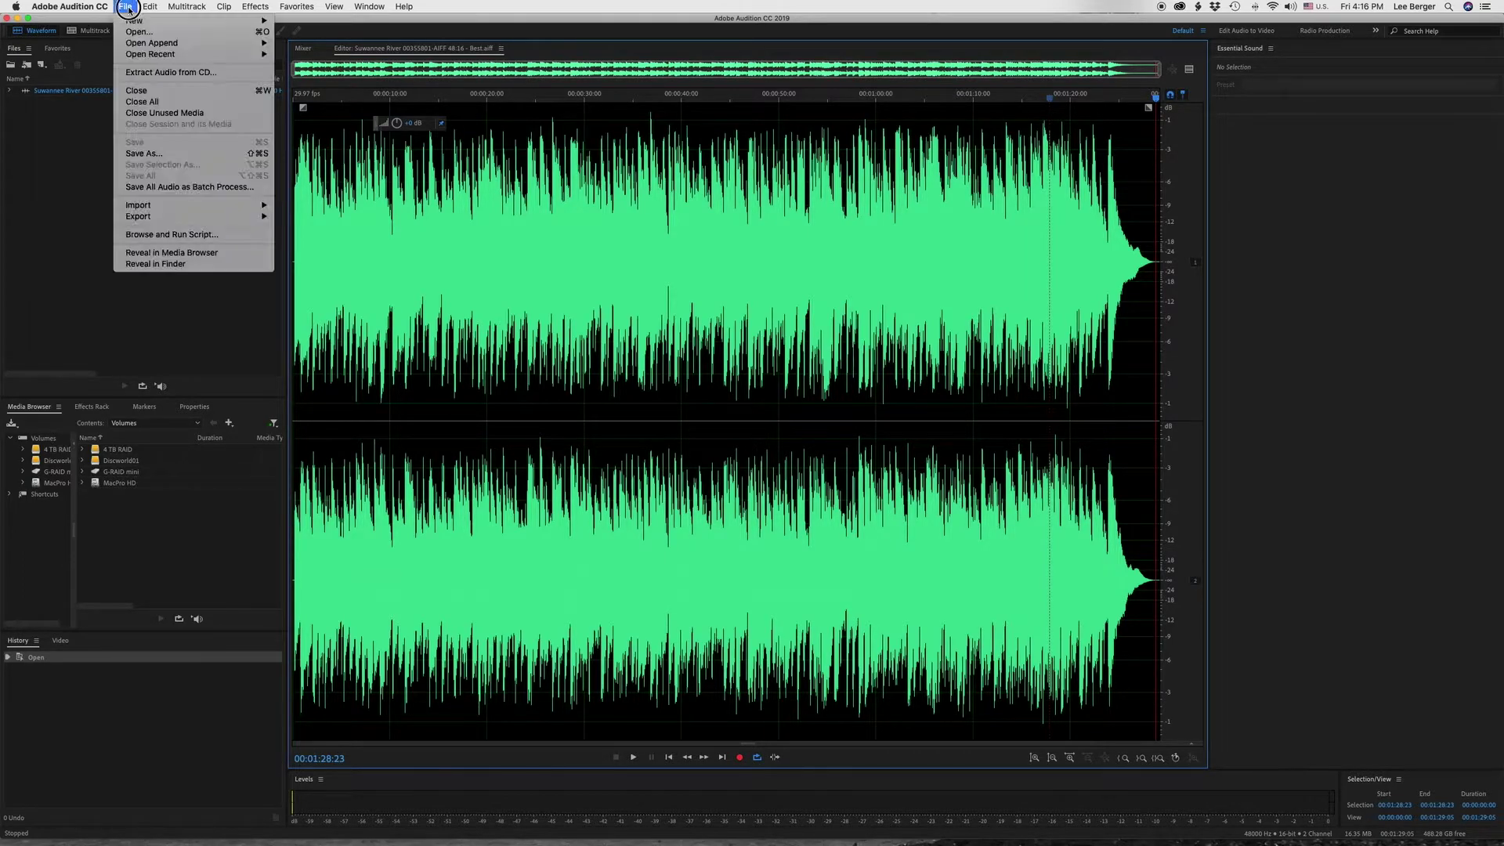
mouse_move(141, 20)
click(295, 23)
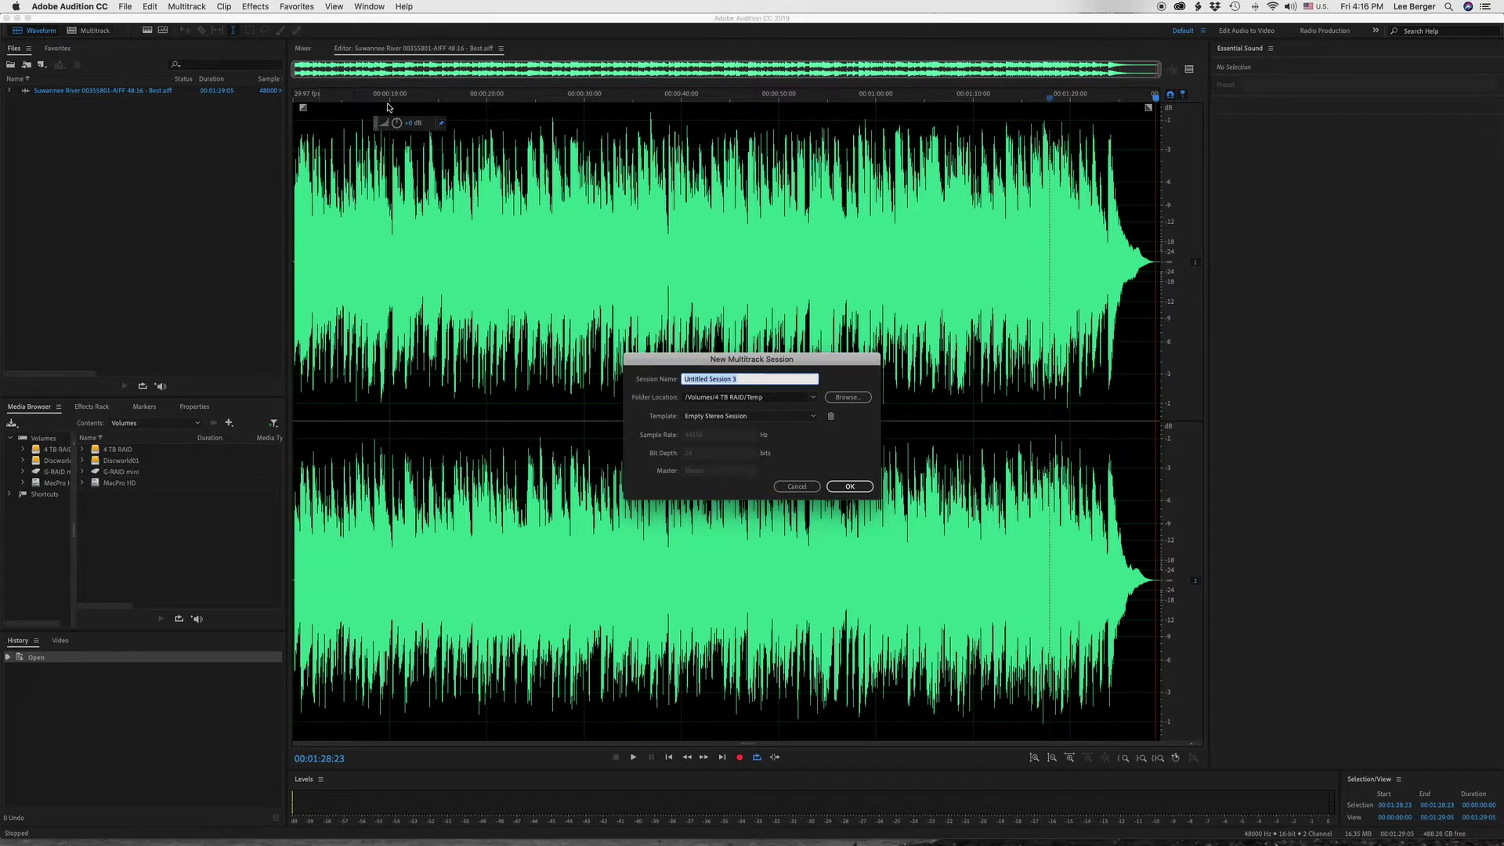
text(Retime)
click(850, 487)
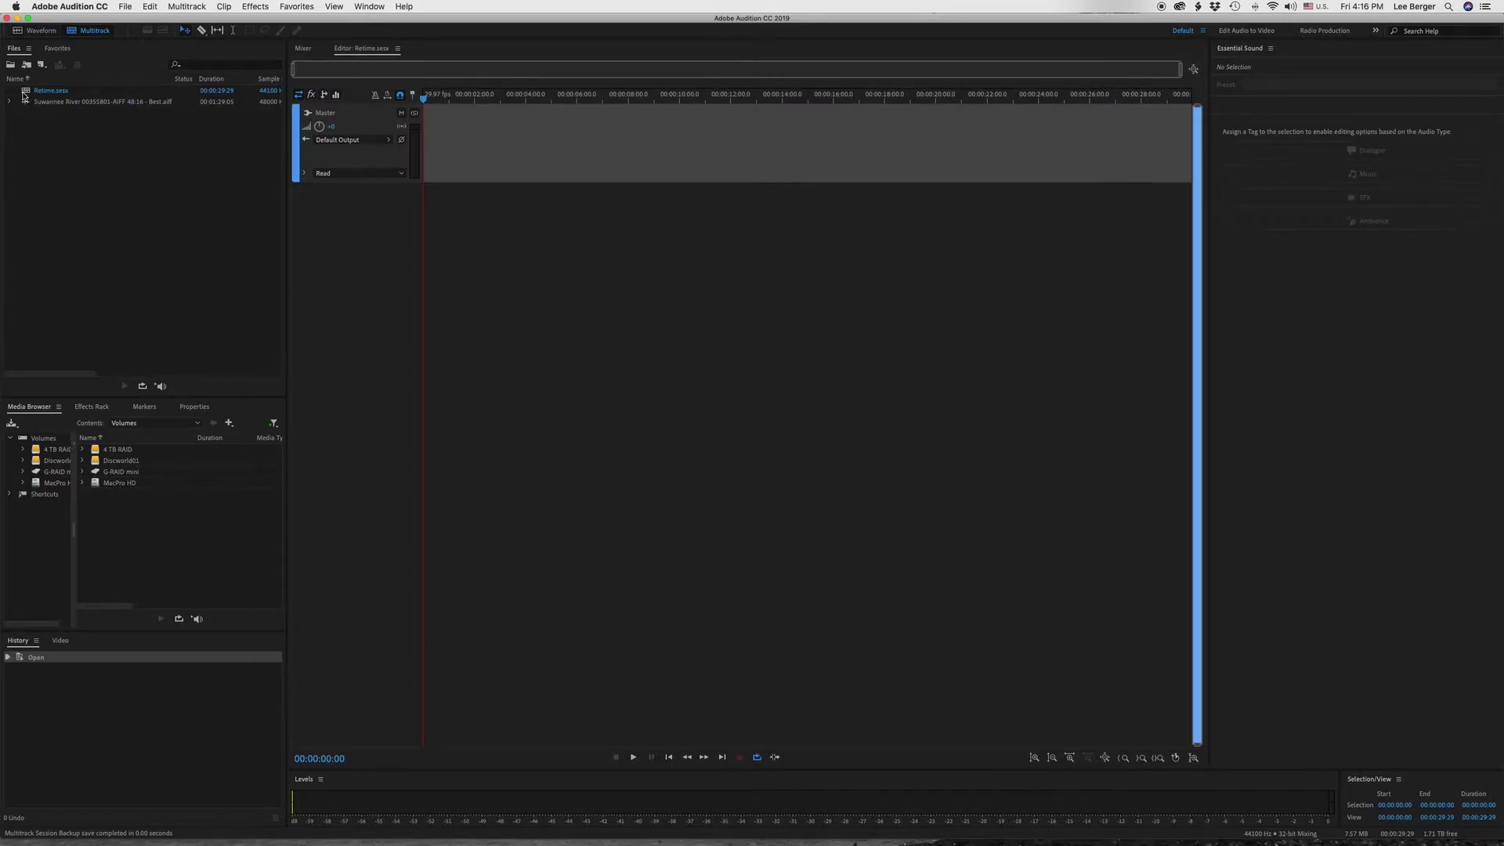
Place the Suwannee River clip on Track 1 starting at zero, select it, and zoom out
click(39, 105)
drag(39, 105, 423, 148)
click(490, 137)
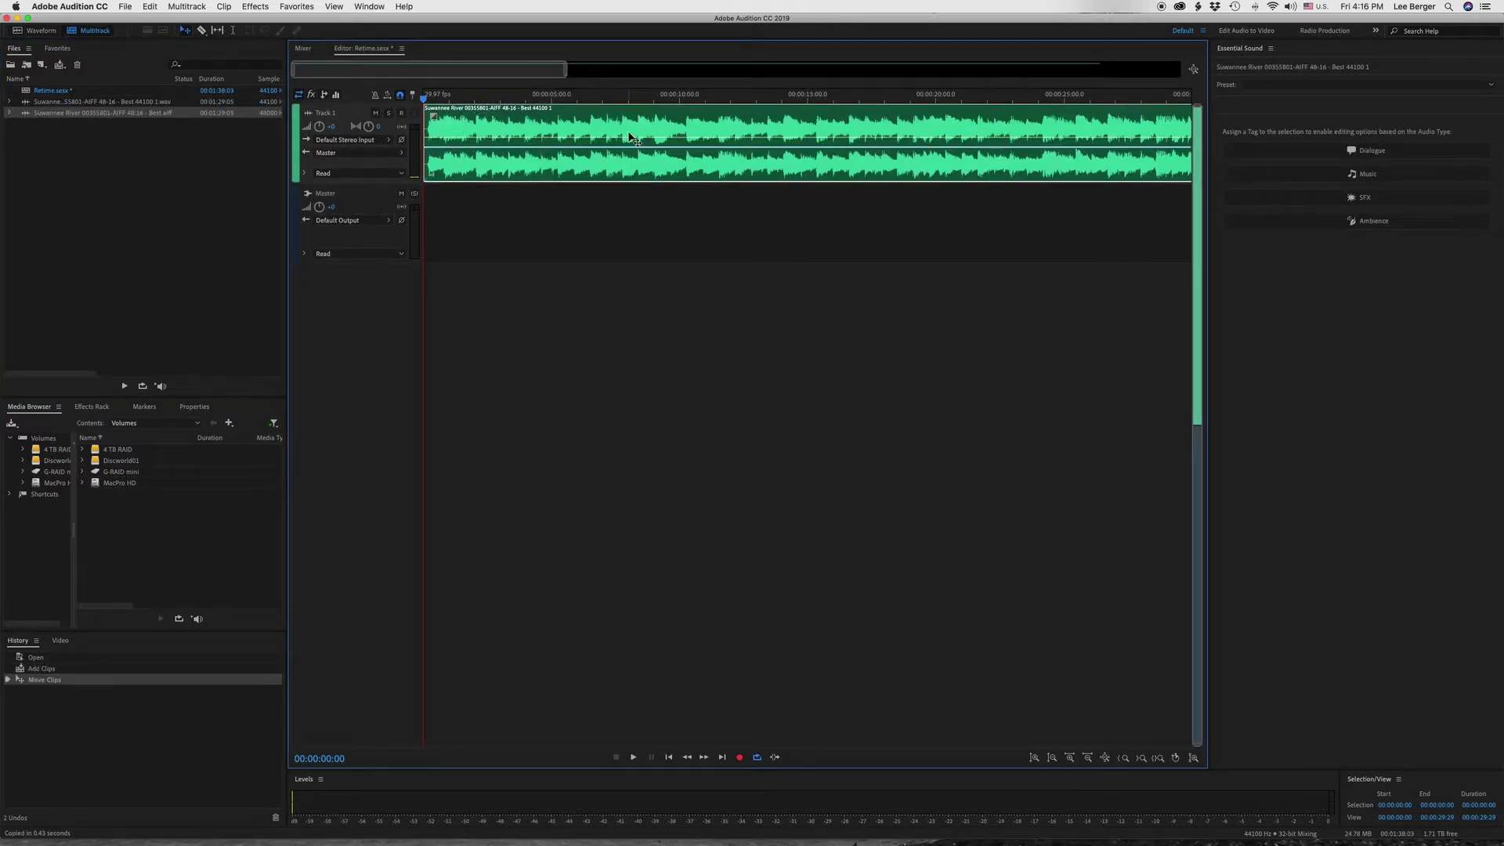
scroll(633, 138, down, 10)
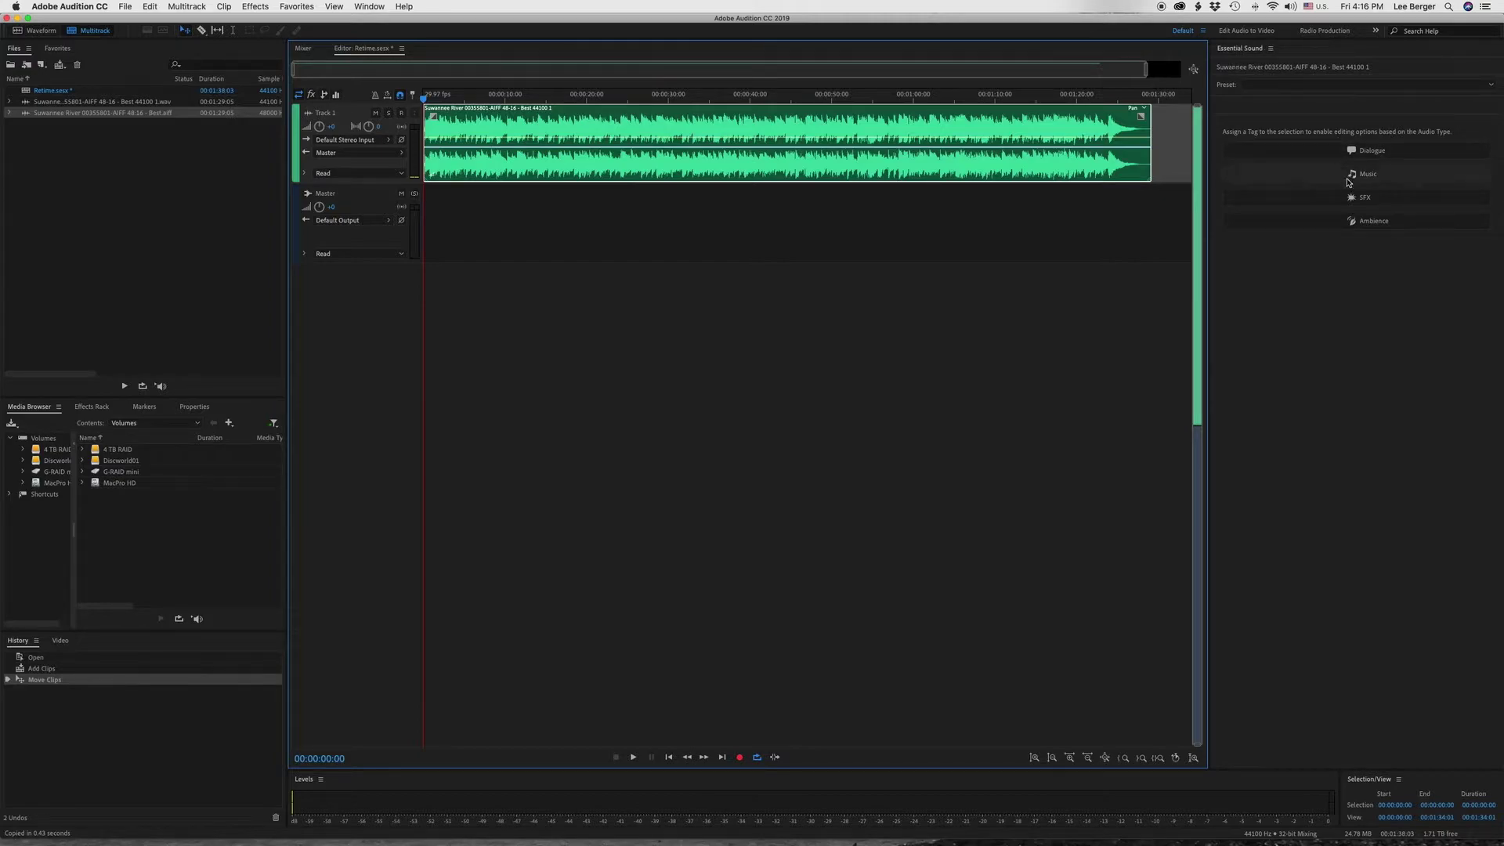
In Essential Sound, tag the clip as Music, disable Loudness, and enable Duration with the Remix method
click(1349, 181)
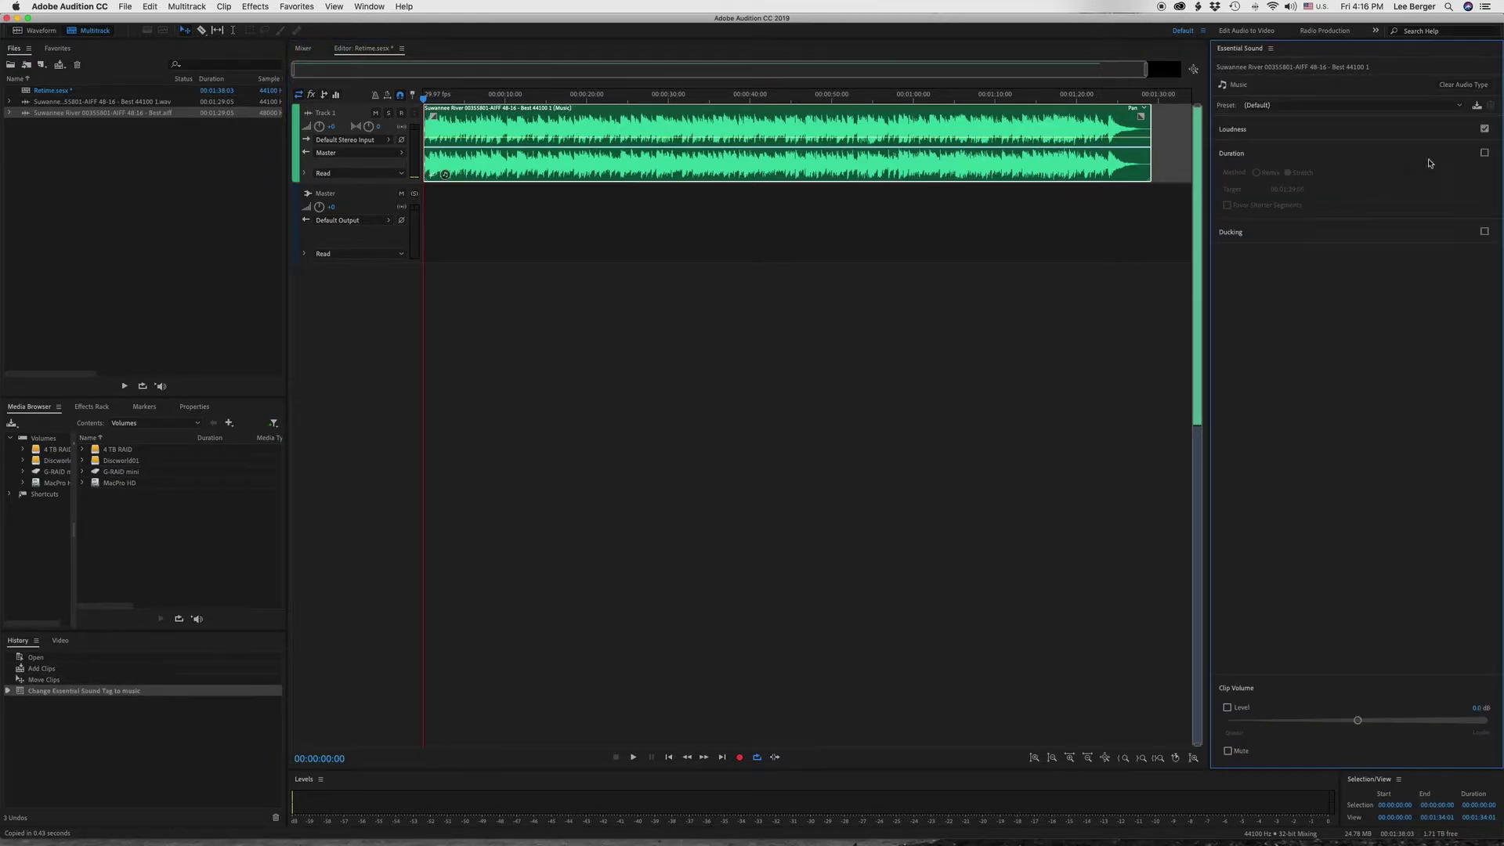
click(1485, 130)
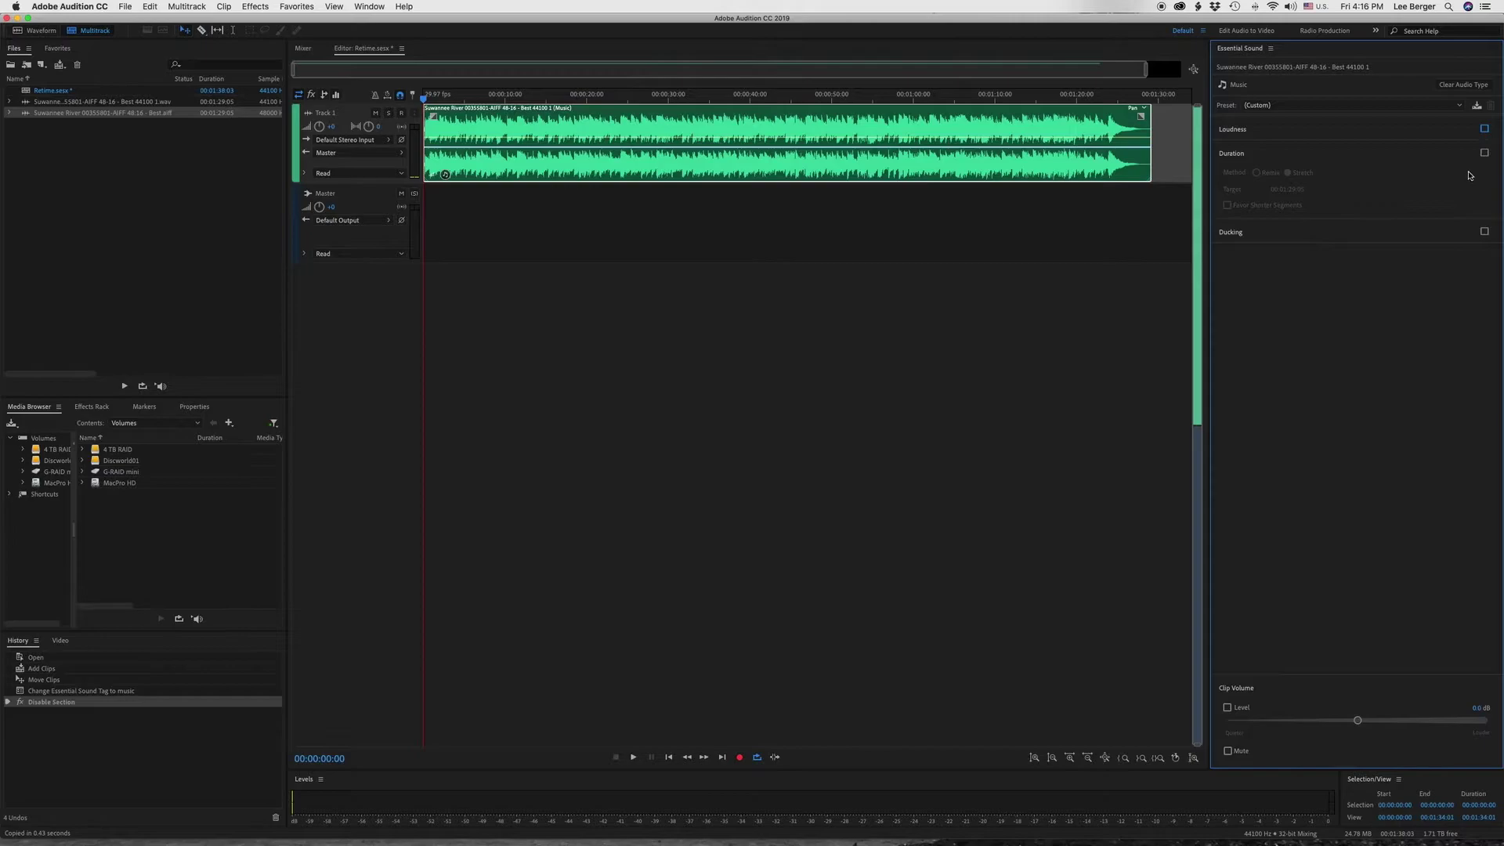
click(1485, 154)
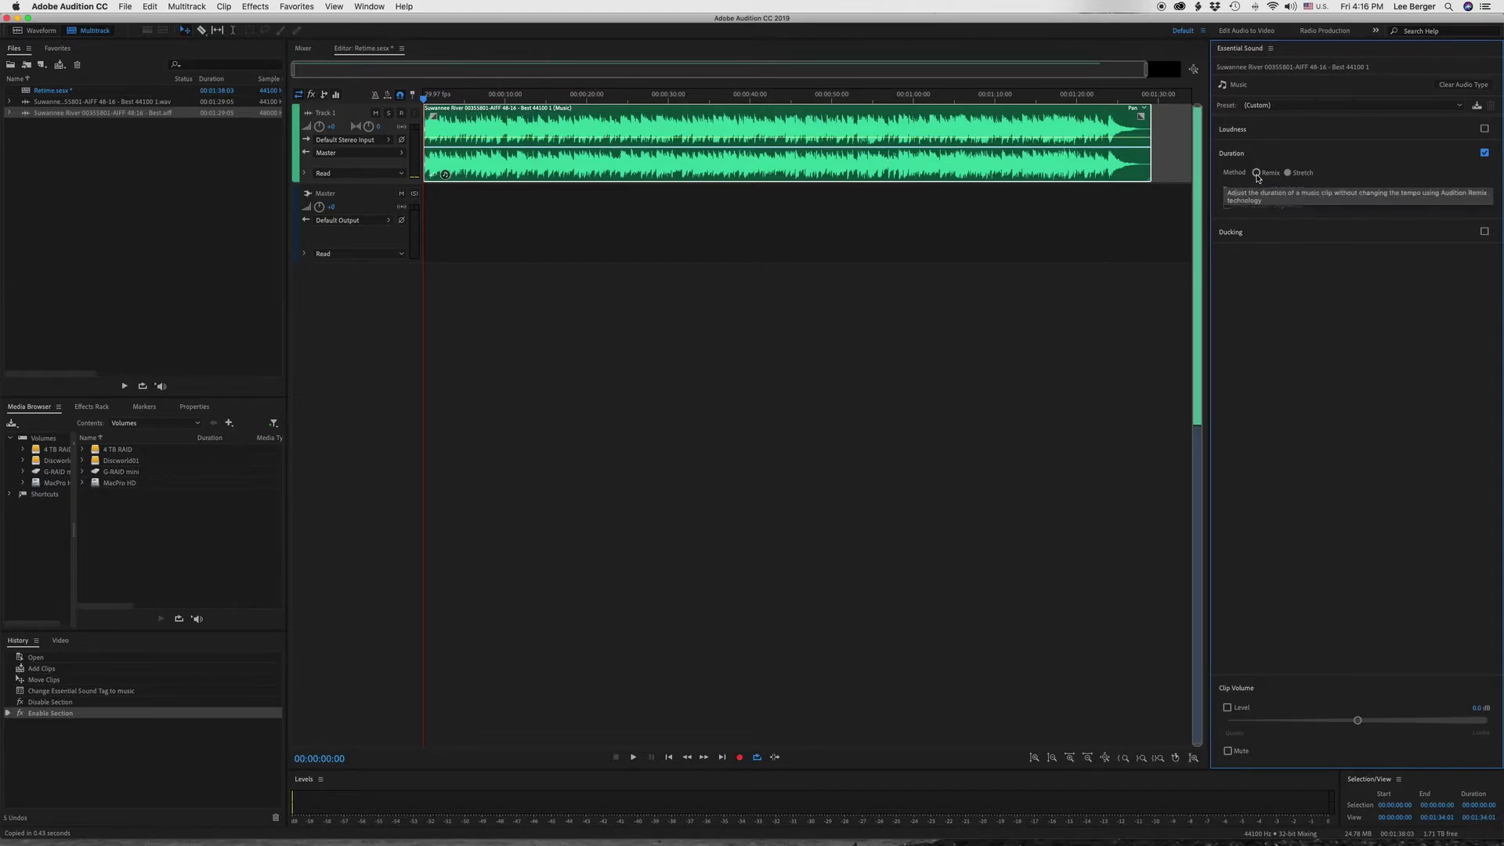
click(1256, 173)
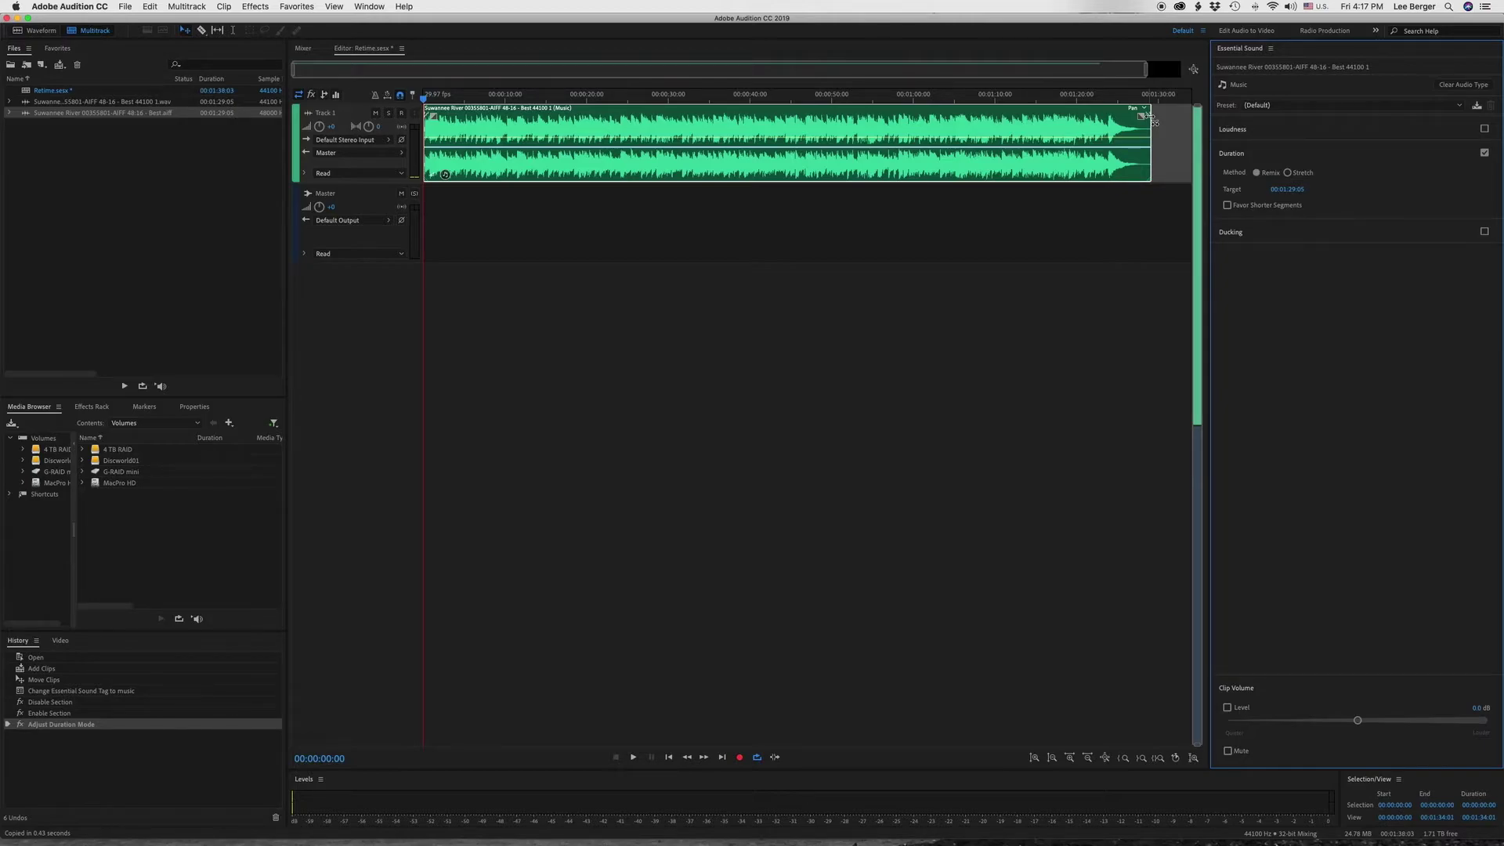
Shorten the clip to a 00:00:31:04 remix target and play it back
drag(1153, 120, 668, 103)
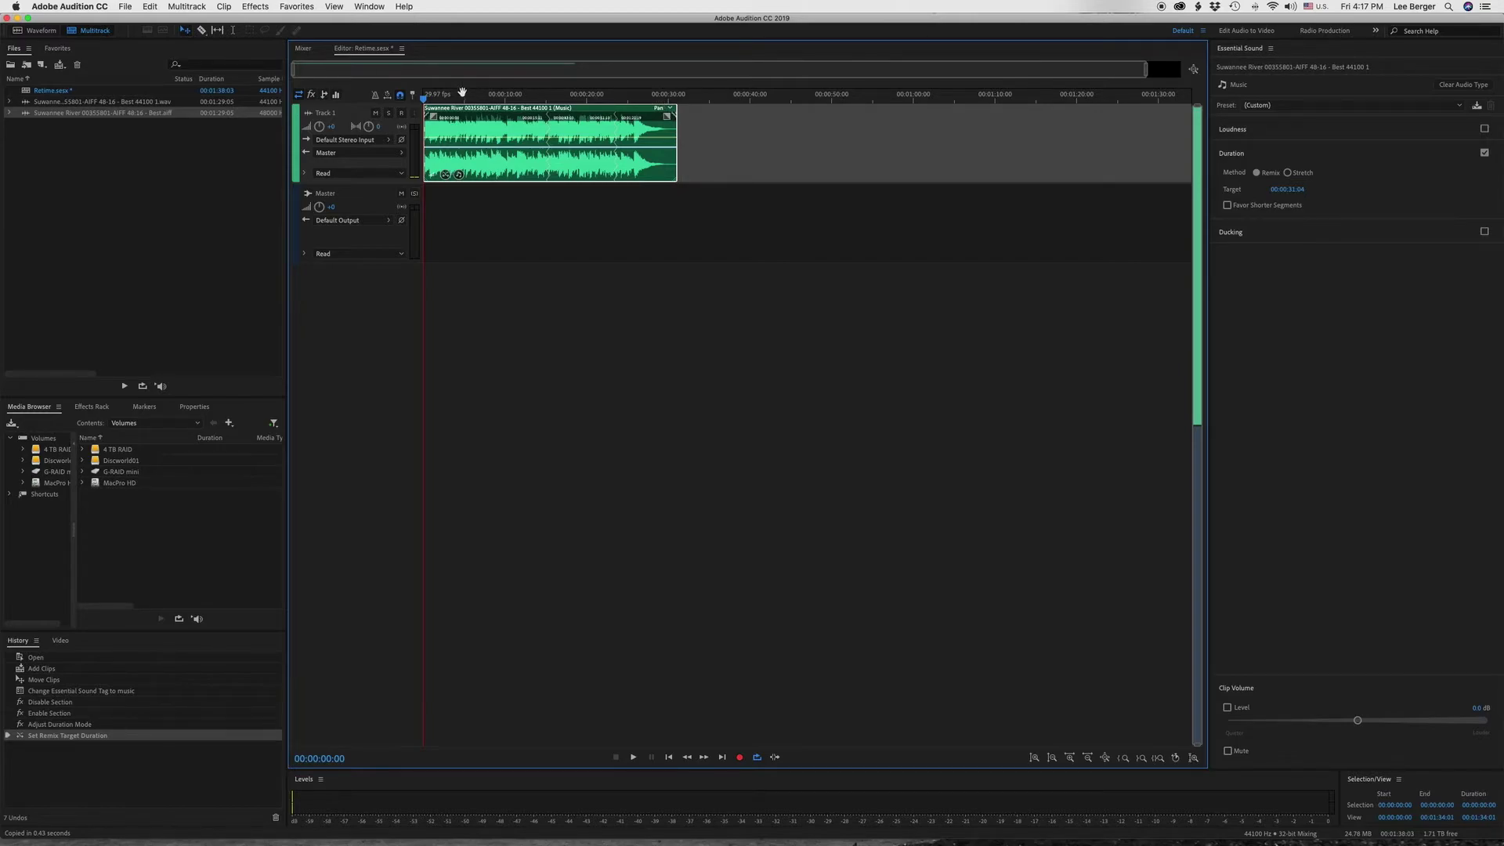
click(420, 97)
key(space)
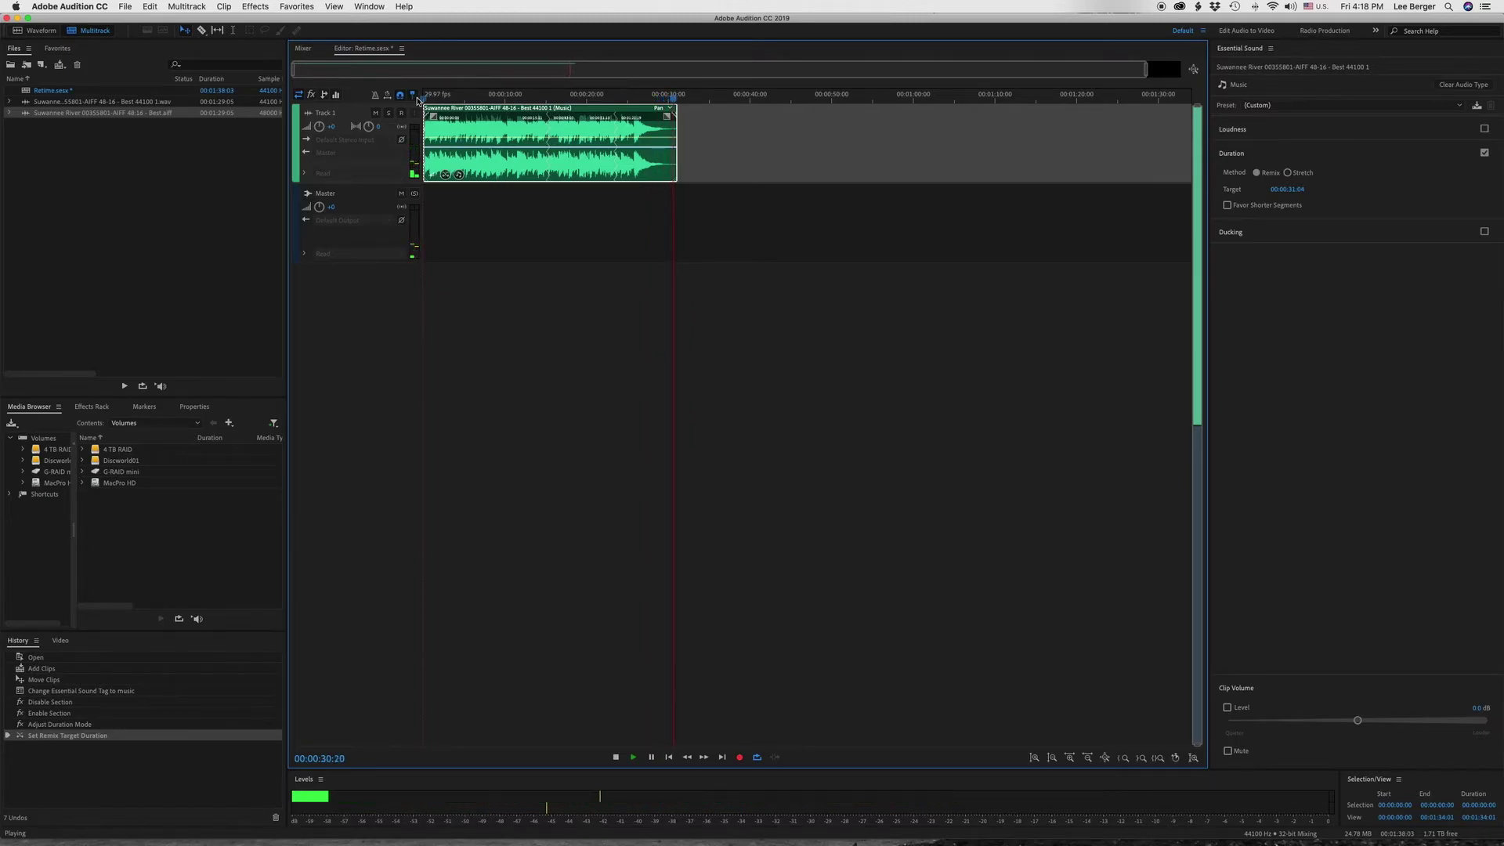
key(space)
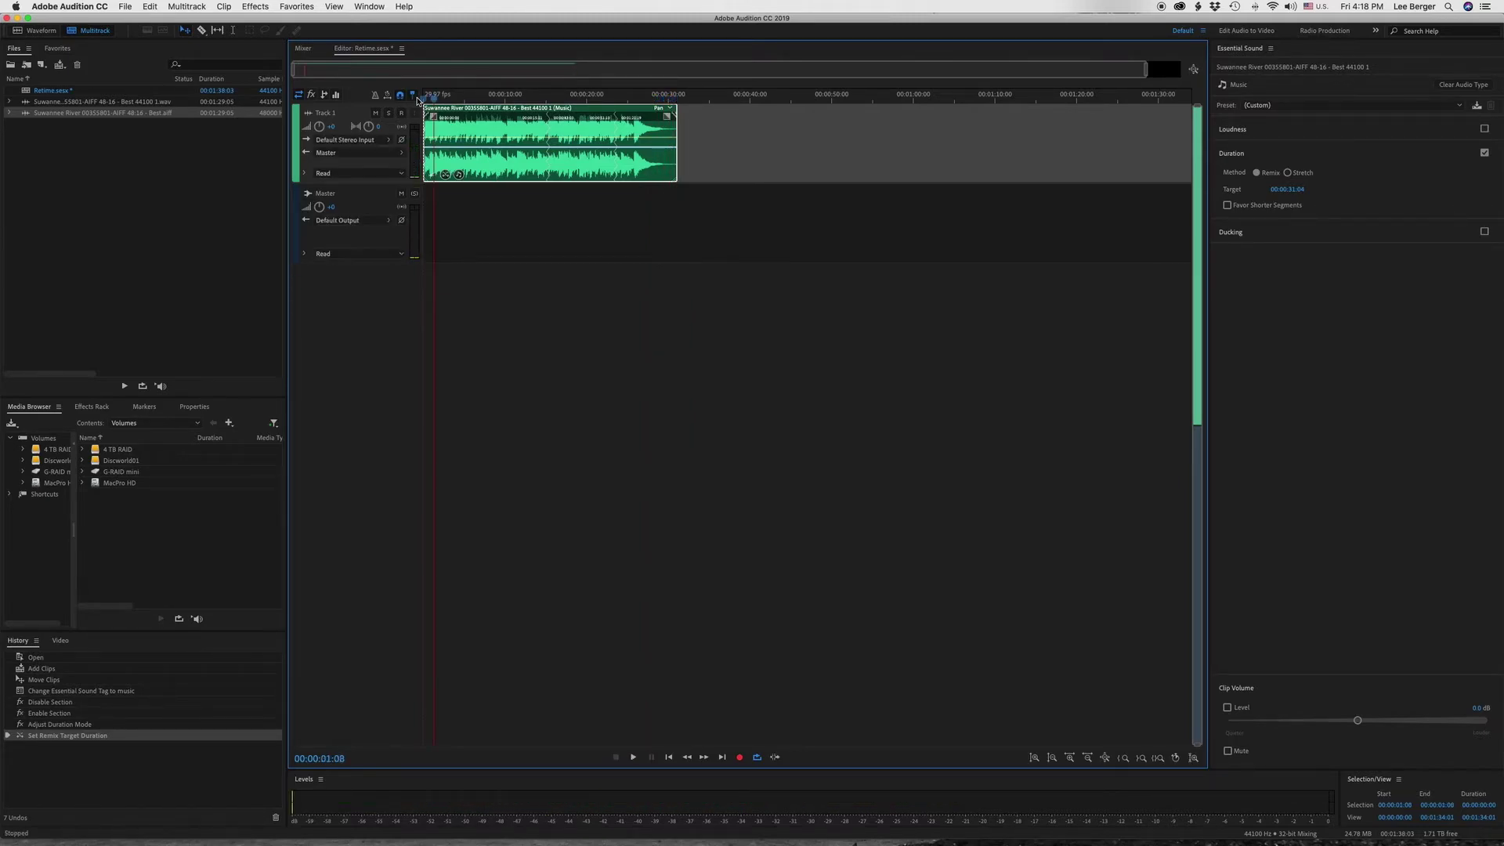
Enable Favor Shorter Segments and play the remix from zero to its end at 00:00:30:17
click(1228, 206)
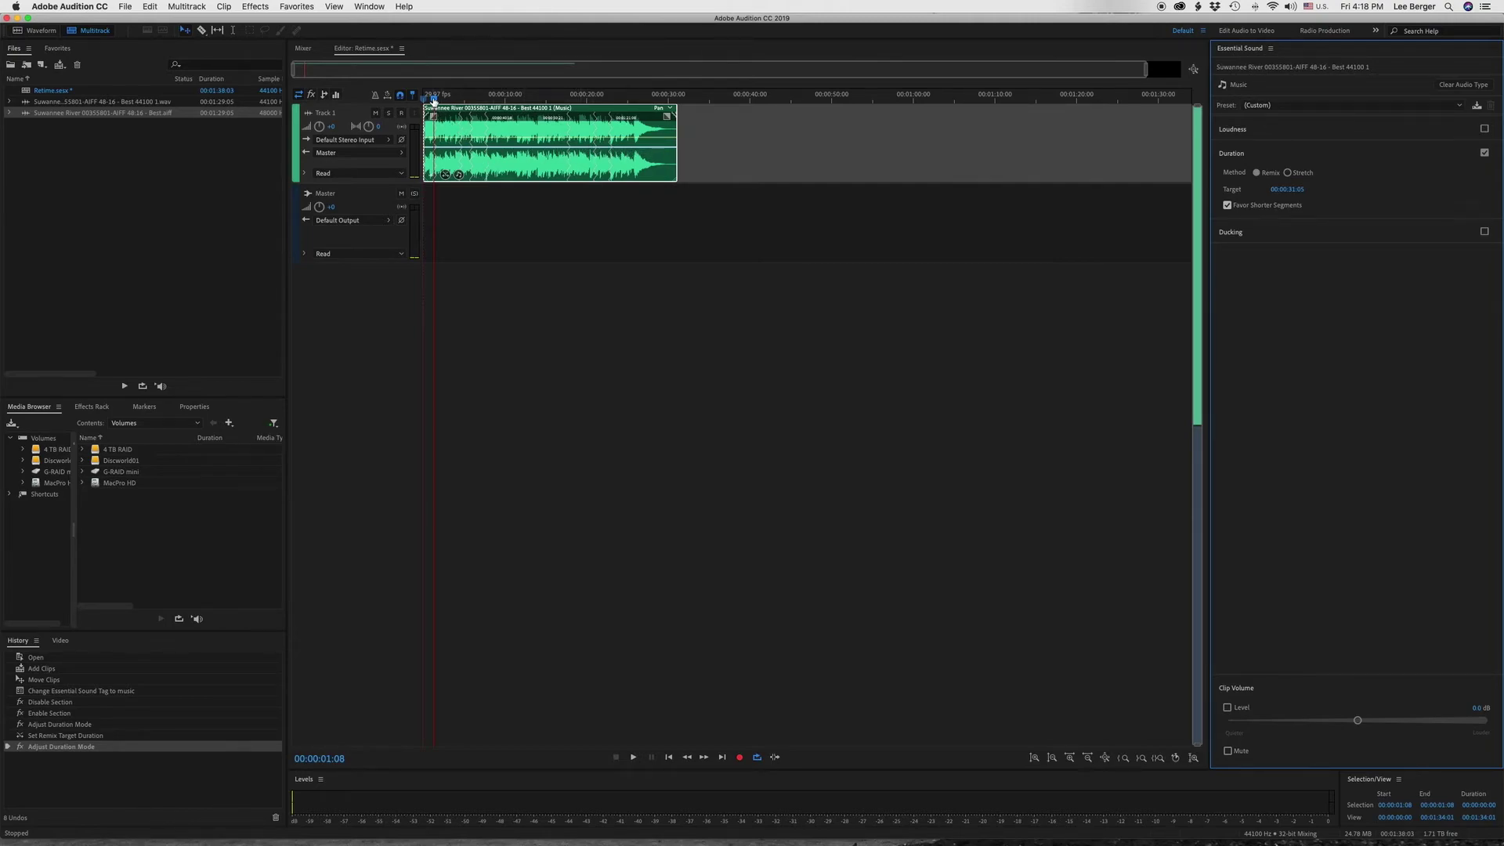
drag(433, 99, 421, 99)
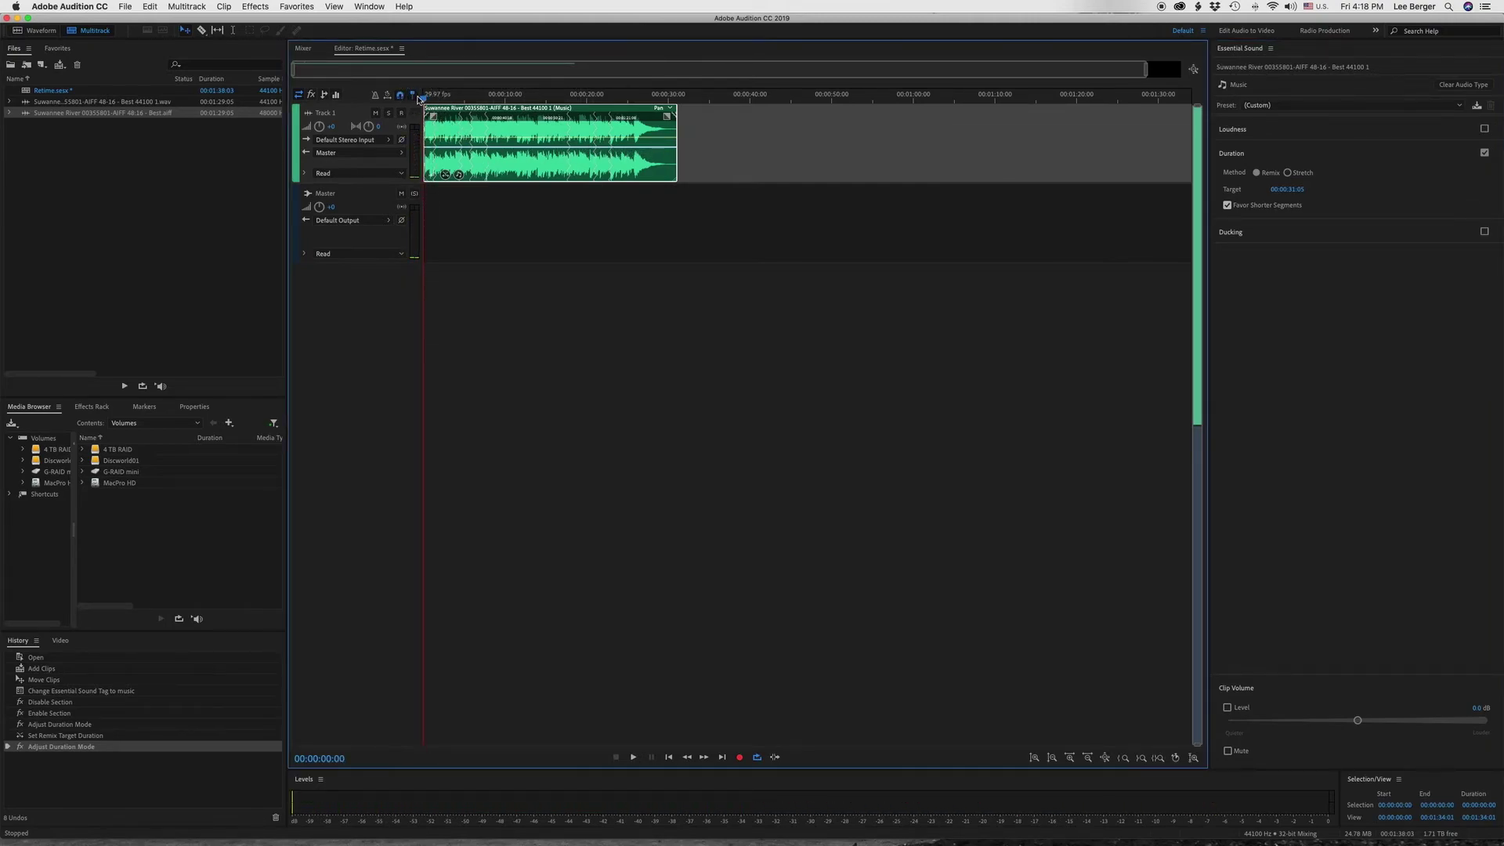
key(space)
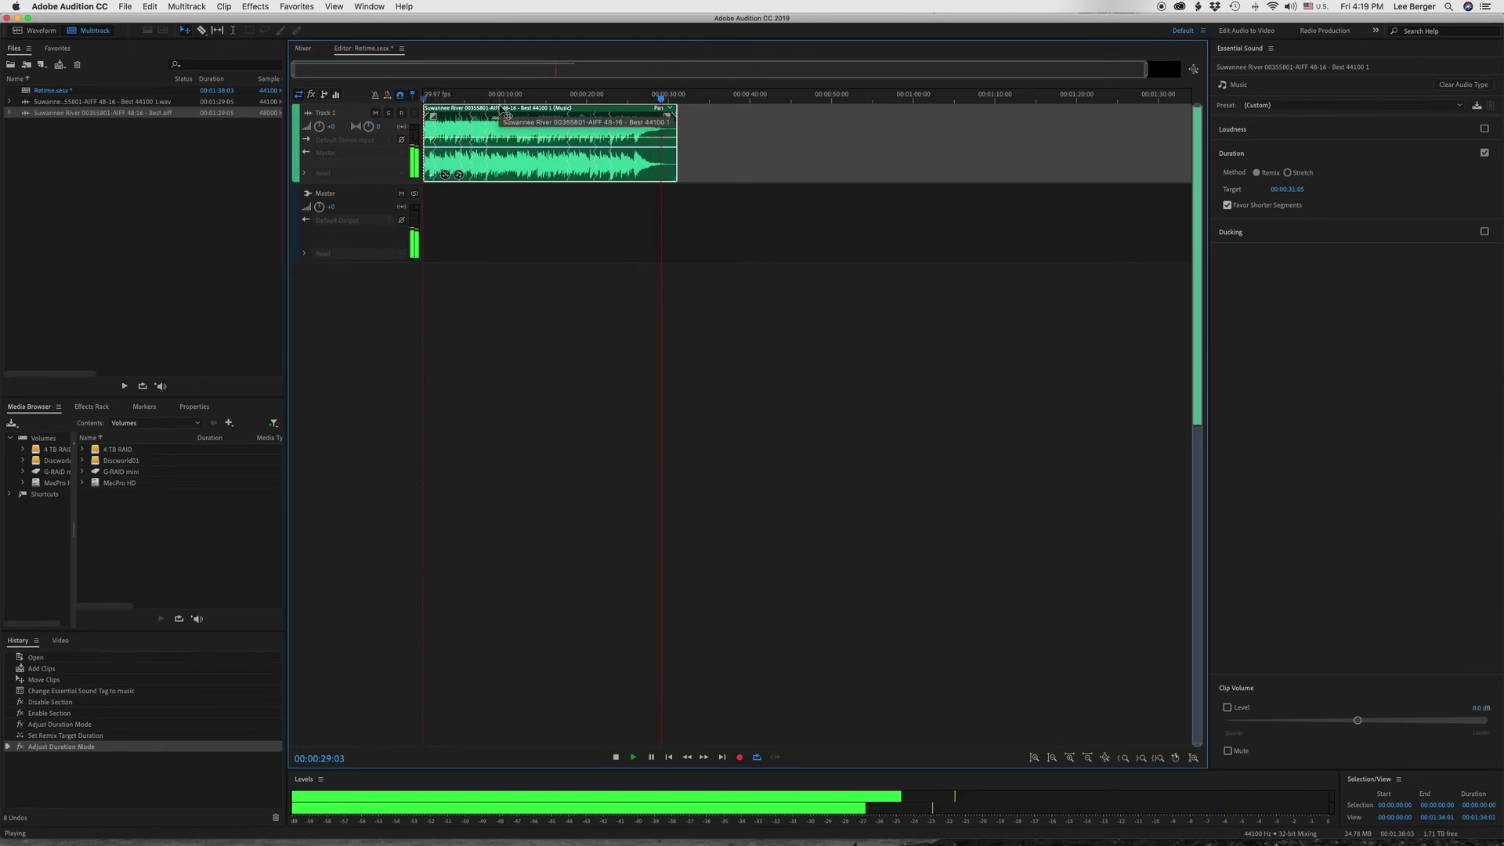
key(space)
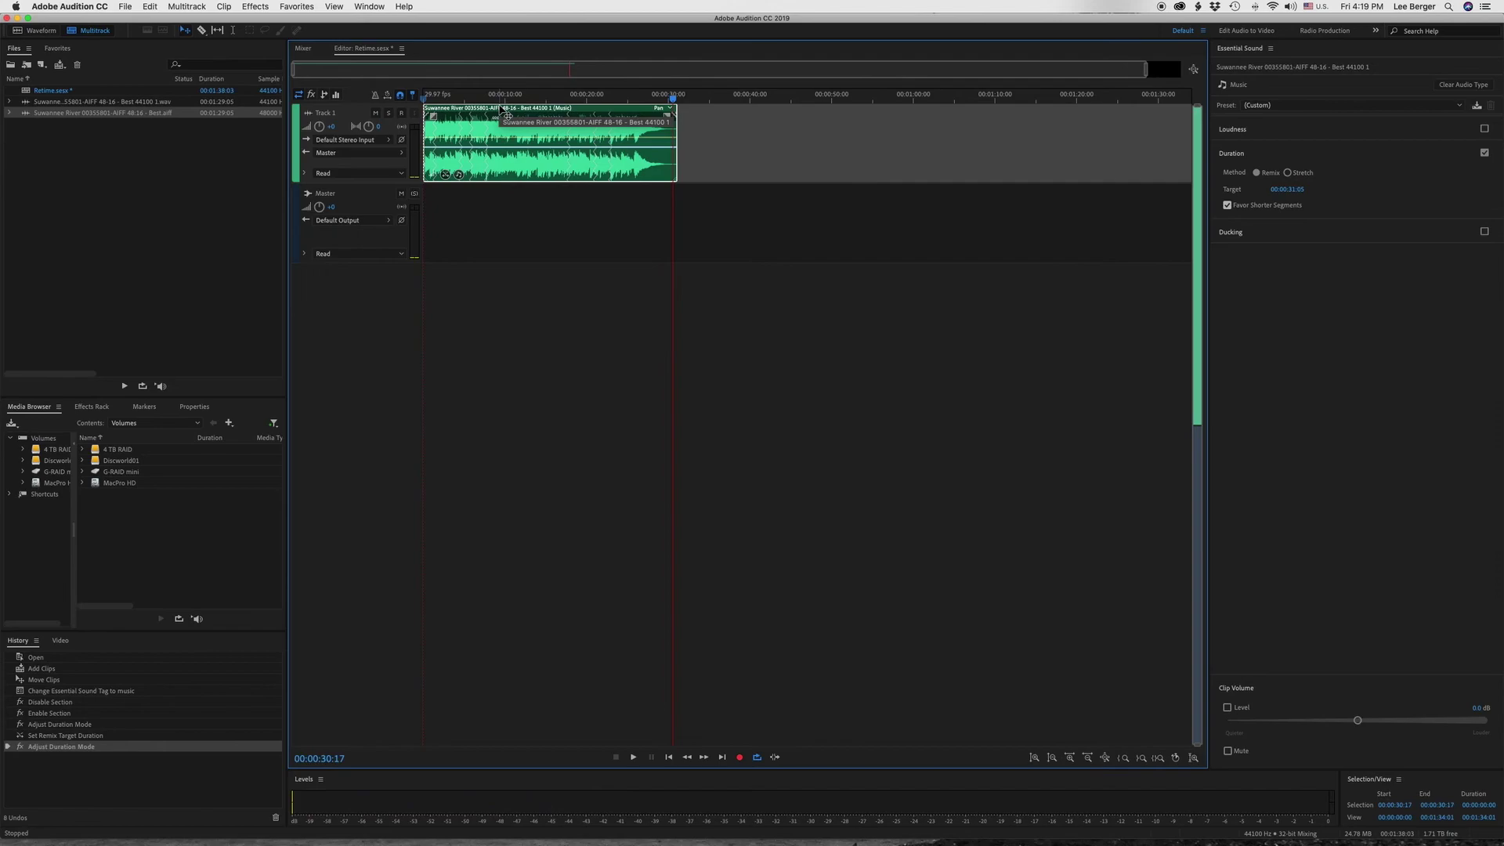